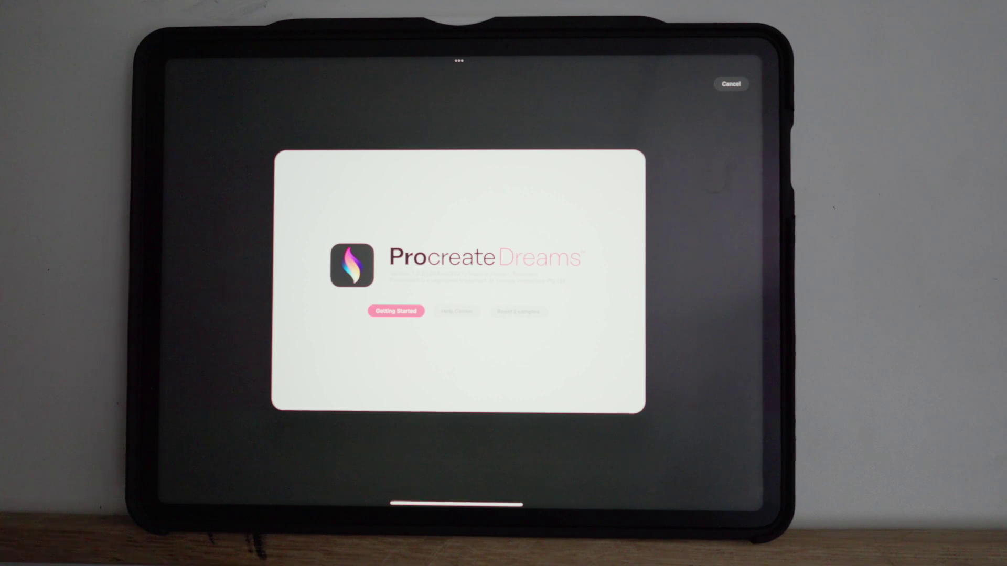
# Dismiss the welcome card and open Dream 4 from the gallery
pyautogui.click(731, 83)
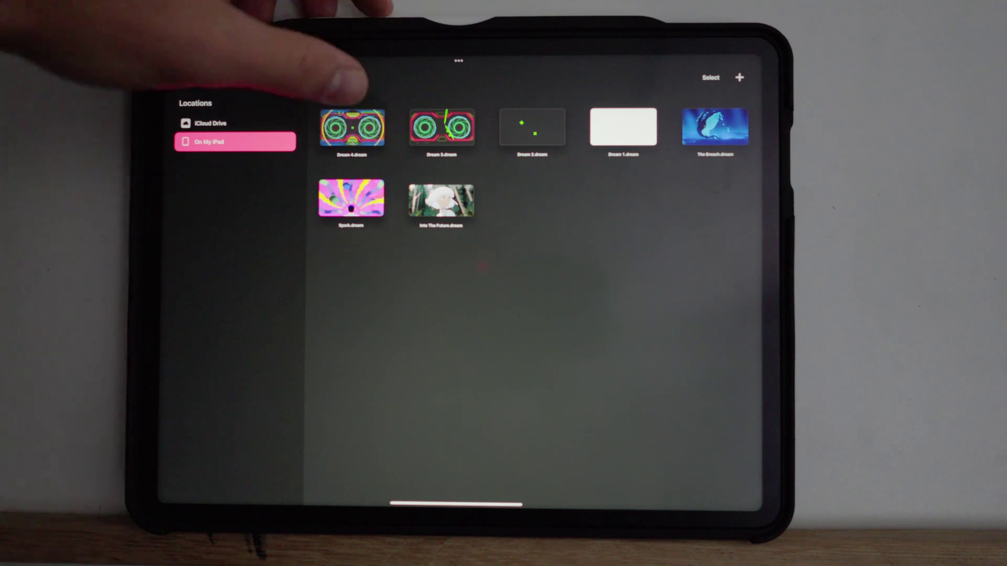
pyautogui.click(352, 131)
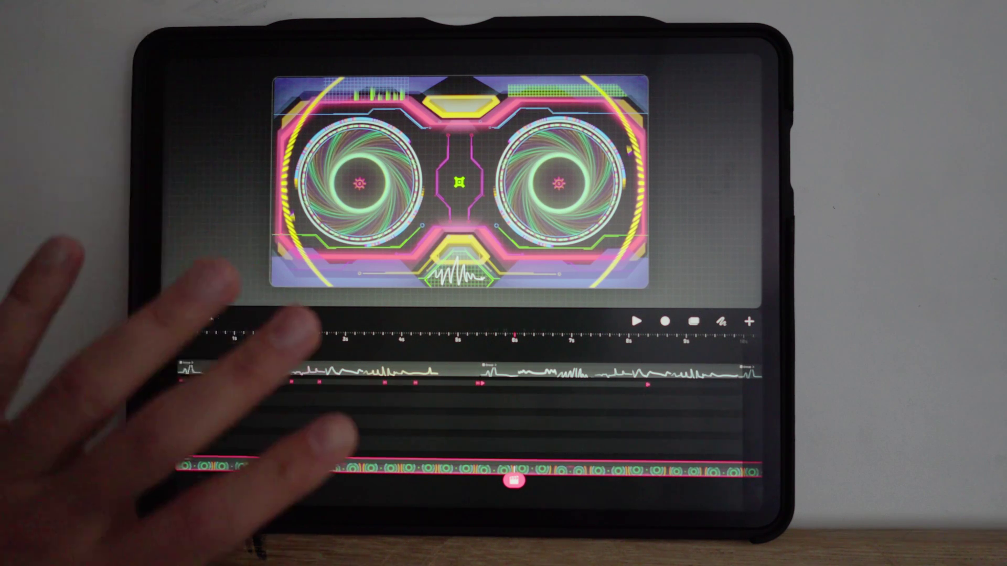
pyautogui.click(636, 322)
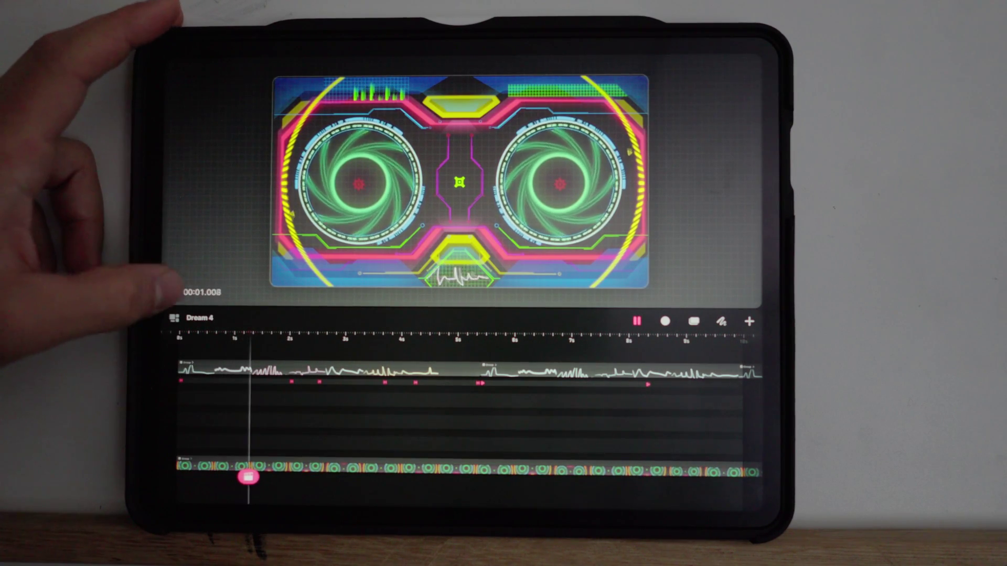
# Make the stage background transparent and open Dream 4's advanced export settings
pyautogui.click(196, 291)
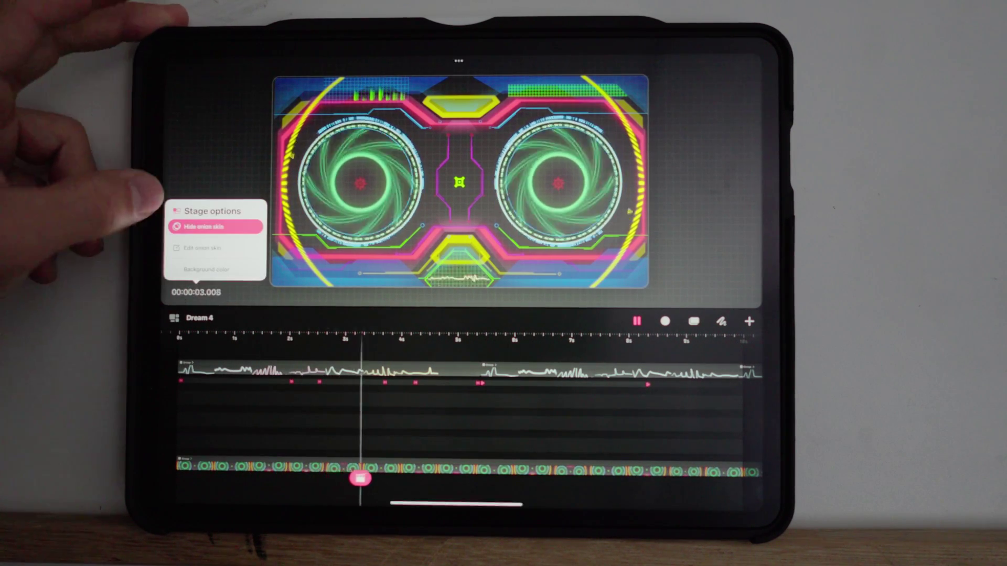
pyautogui.click(206, 269)
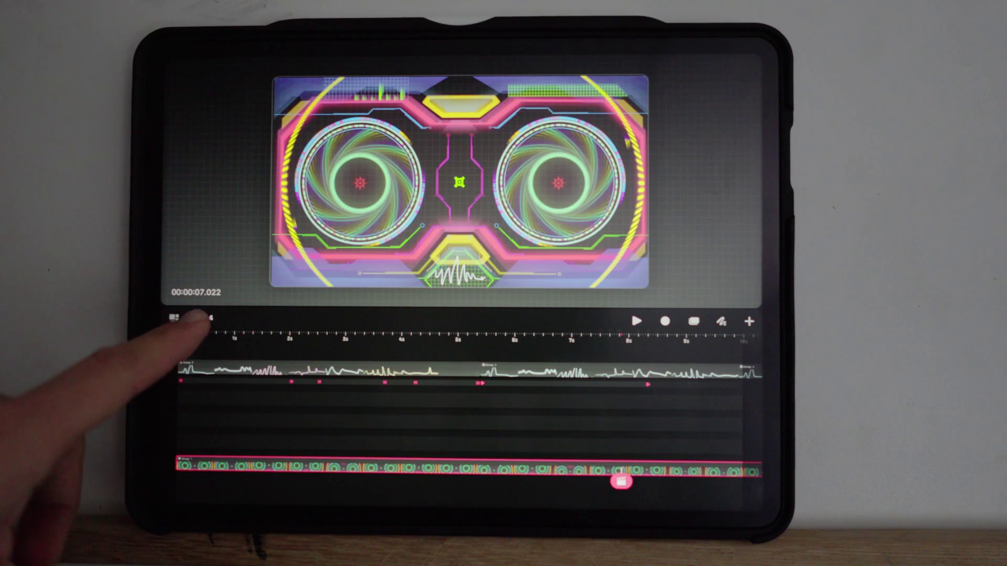
pyautogui.click(197, 316)
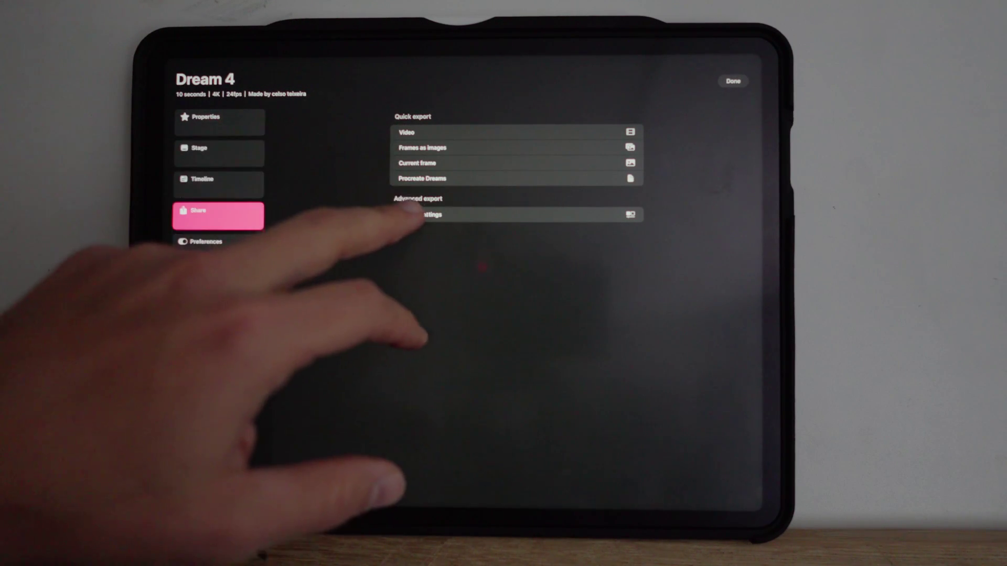
pyautogui.click(417, 214)
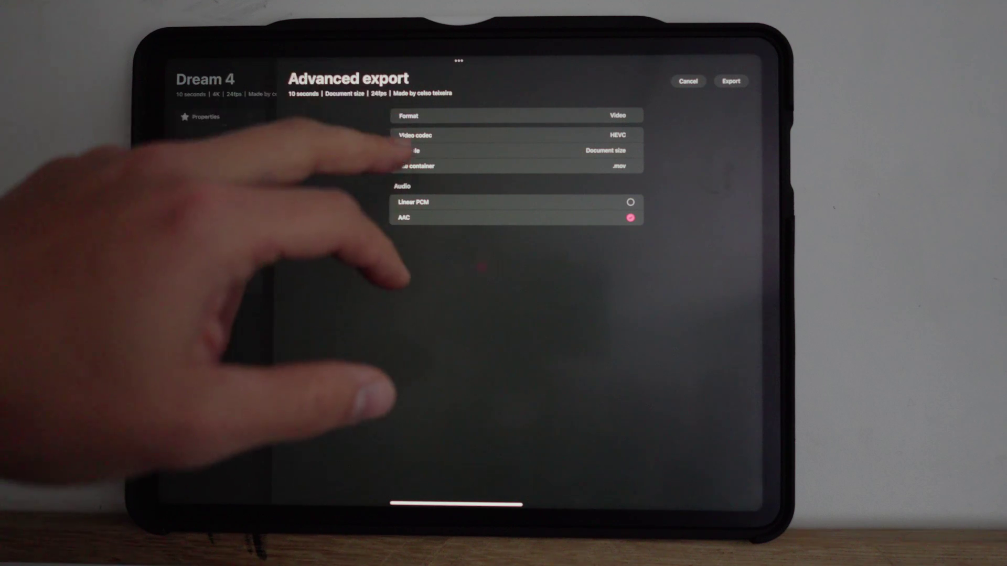
# Set the export format to Frames as images, giving a .png container at document size
pyautogui.click(414, 116)
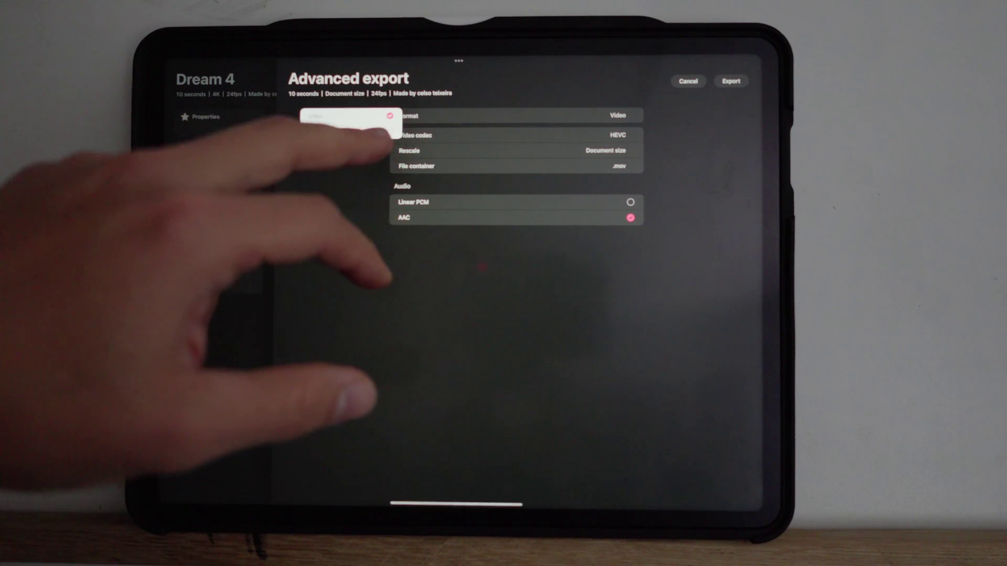
pyautogui.click(346, 131)
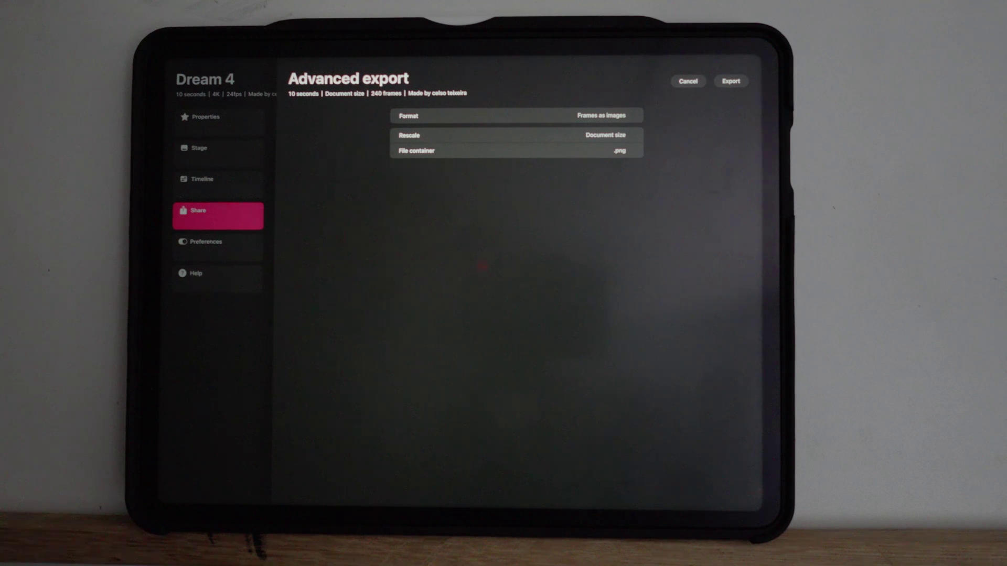
# Start exporting Dream 4 as a PNG frame sequence
pyautogui.click(731, 81)
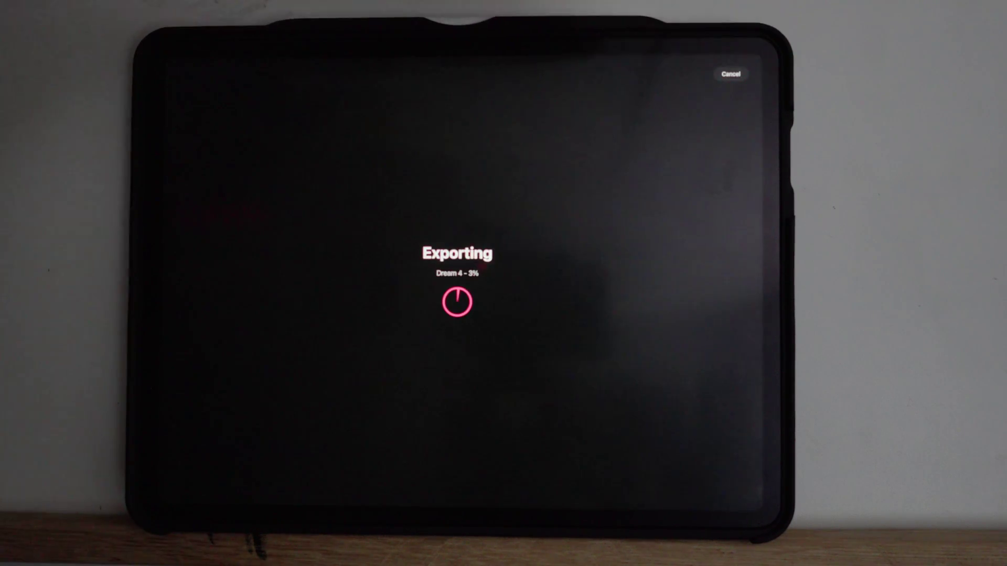